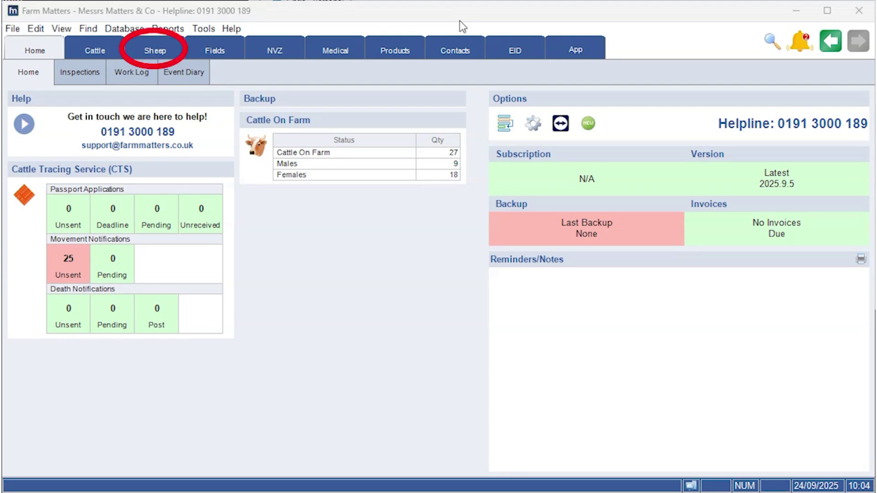
Start adding a purchase event for My Flock at Matters Farm from the sheep flocks and events list
{"action": "left_click", "coordinate": [143, 43]}
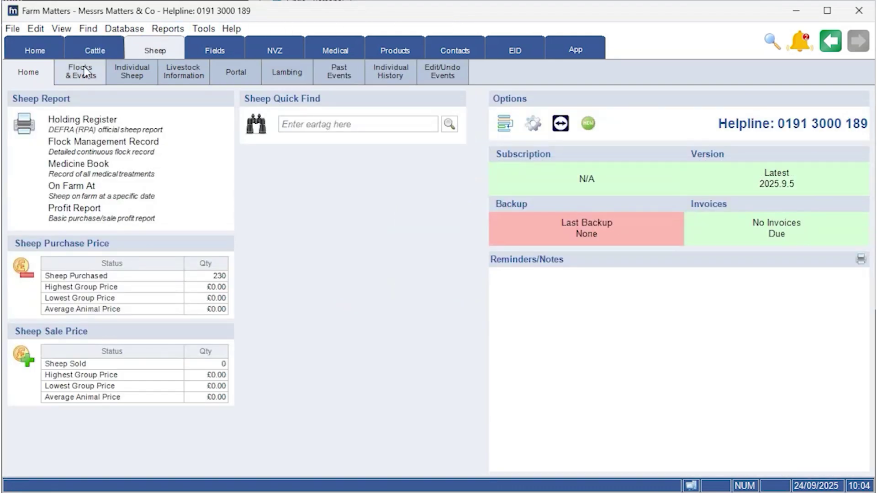
{"action": "left_click", "coordinate": [84, 73]}
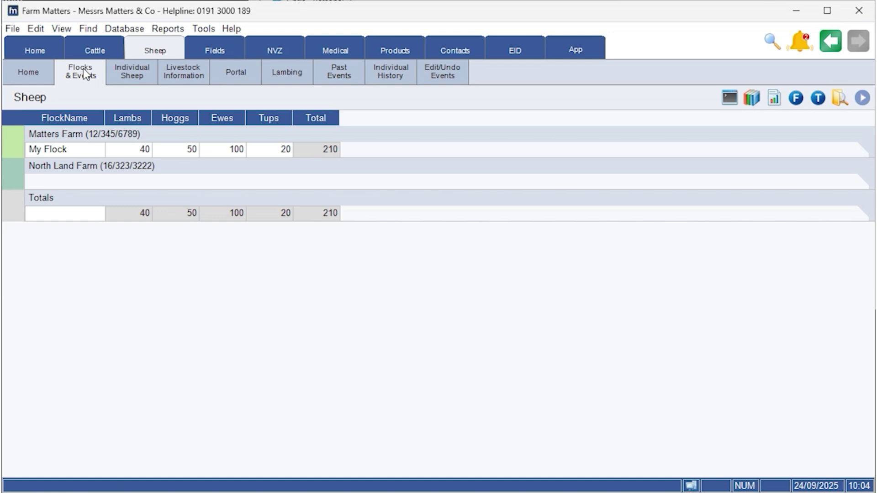
{"action": "right_click", "coordinate": [82, 149]}
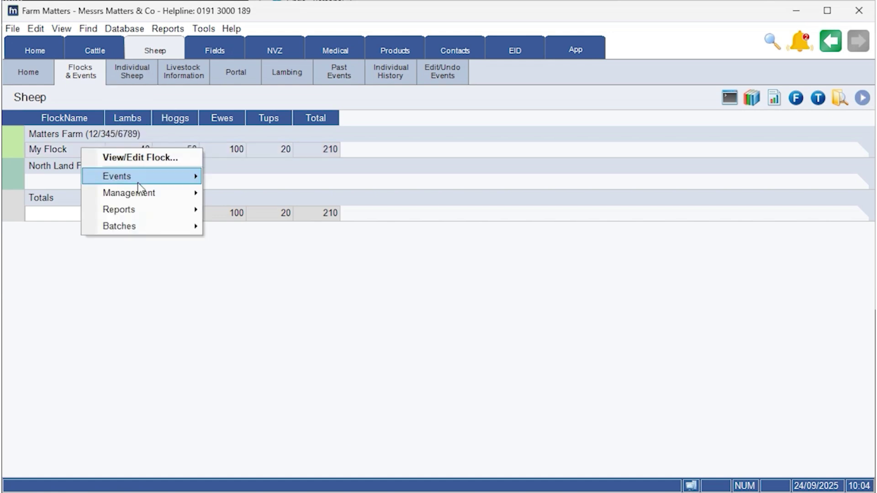
{"action": "mouse_move", "coordinate": [138, 181]}
{"action": "left_click", "coordinate": [275, 195]}
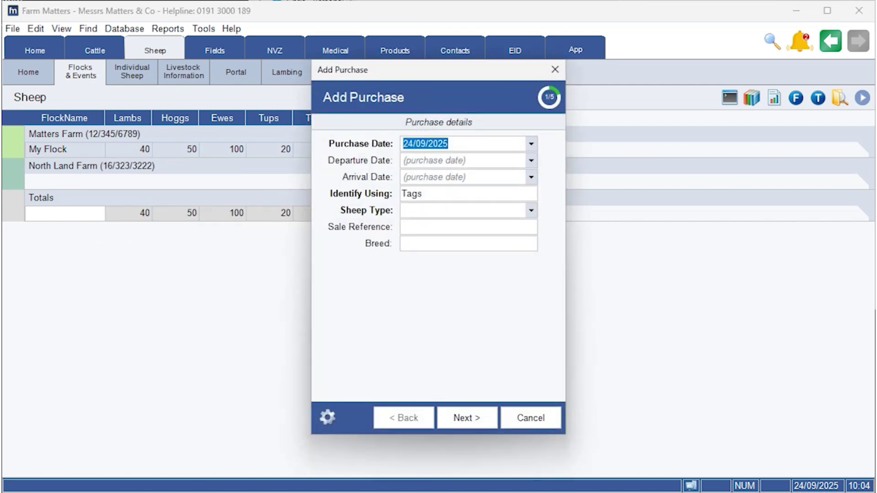
{"action": "left_click", "coordinate": [478, 24]}
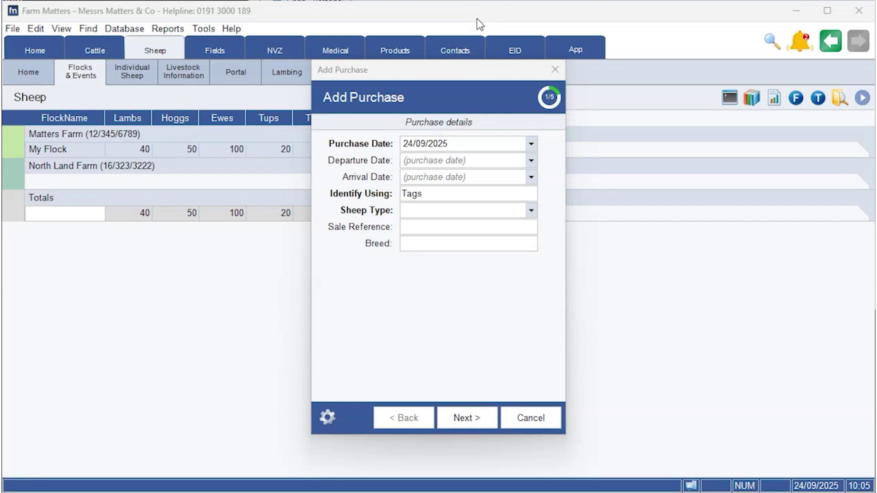
Keep 24/09/2025 as the purchase date, identify the sheep using Tags, set the sheep type to Lambs and continue to the movement details
{"action": "left_click", "coordinate": [532, 145]}
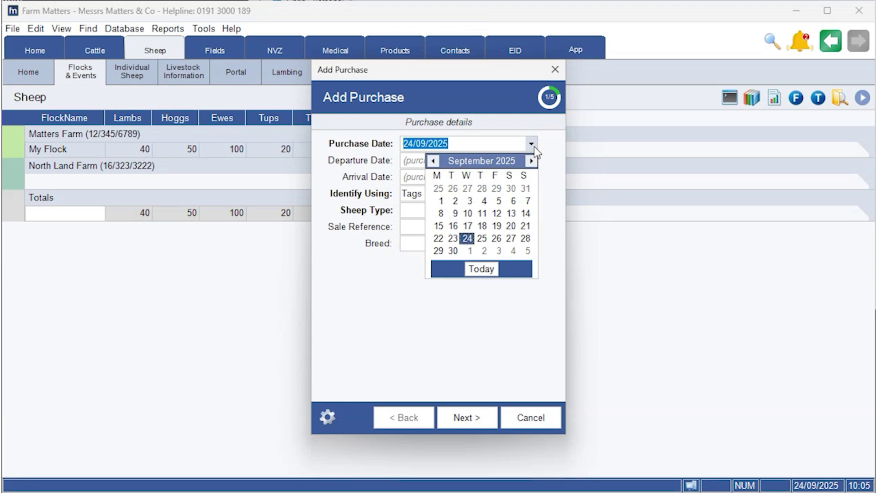
{"action": "left_click", "coordinate": [533, 145]}
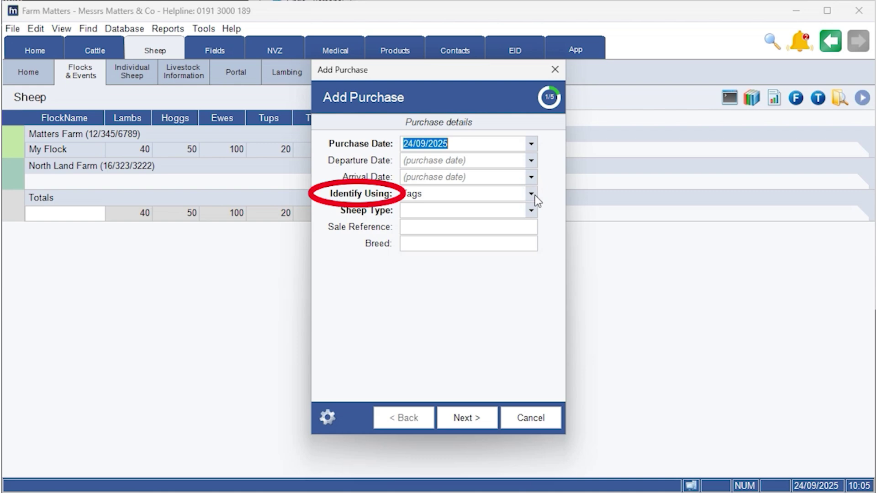
{"action": "left_click", "coordinate": [532, 194]}
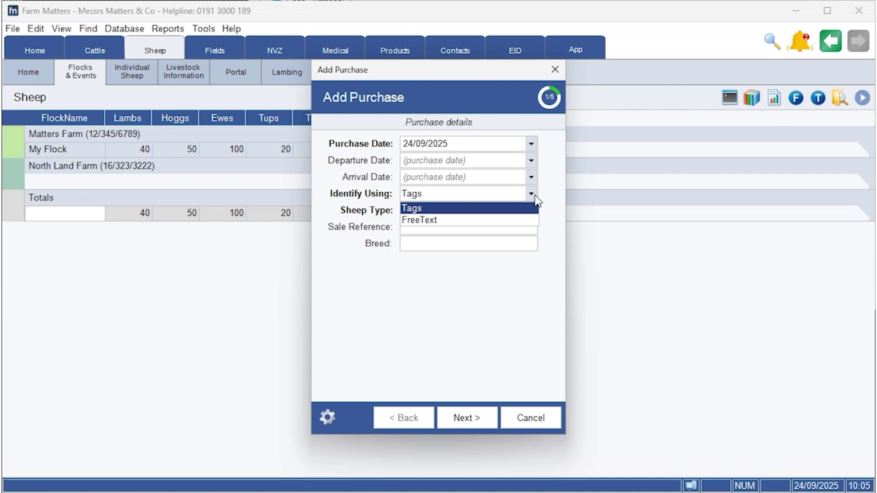
{"action": "left_click", "coordinate": [455, 209]}
{"action": "left_click", "coordinate": [453, 211]}
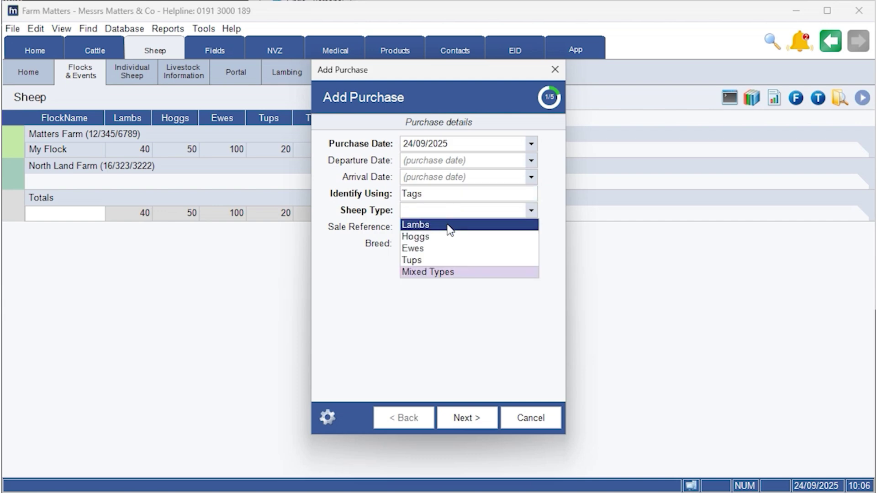
{"action": "left_click", "coordinate": [450, 226]}
{"action": "left_click", "coordinate": [473, 415]}
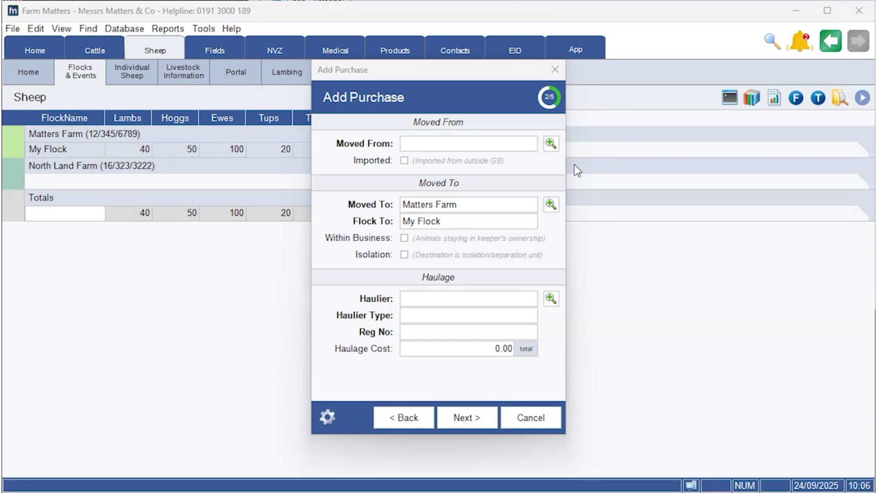
Set the farm the lambs are moved from to Cleadon Farm and view its holding details
{"action": "left_click", "coordinate": [531, 145]}
{"action": "left_click", "coordinate": [481, 161]}
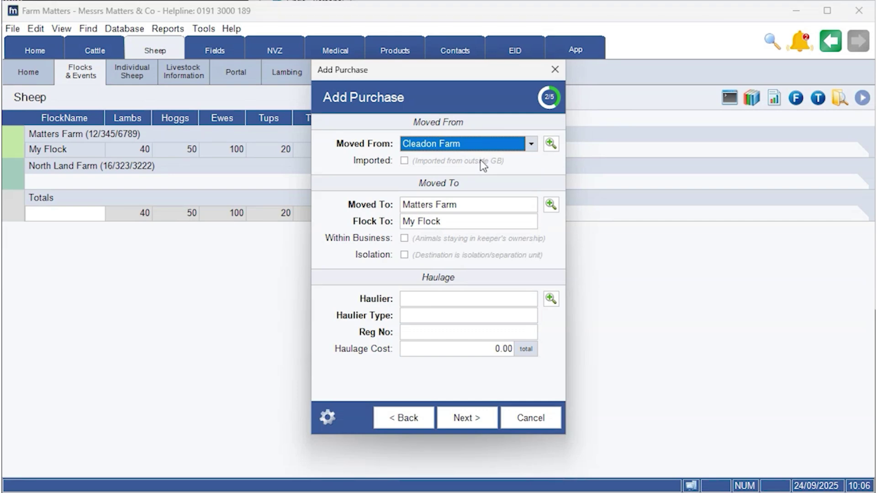
{"action": "left_click", "coordinate": [371, 147]}
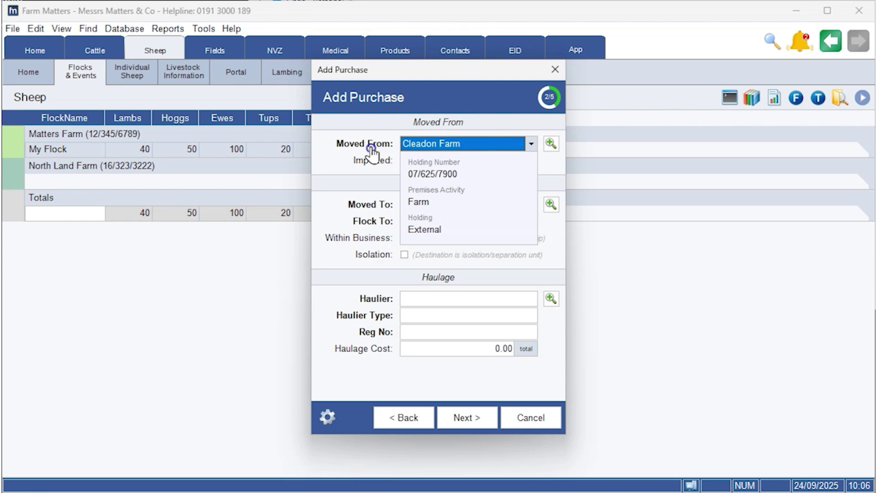
{"action": "mouse_move", "coordinate": [369, 205]}
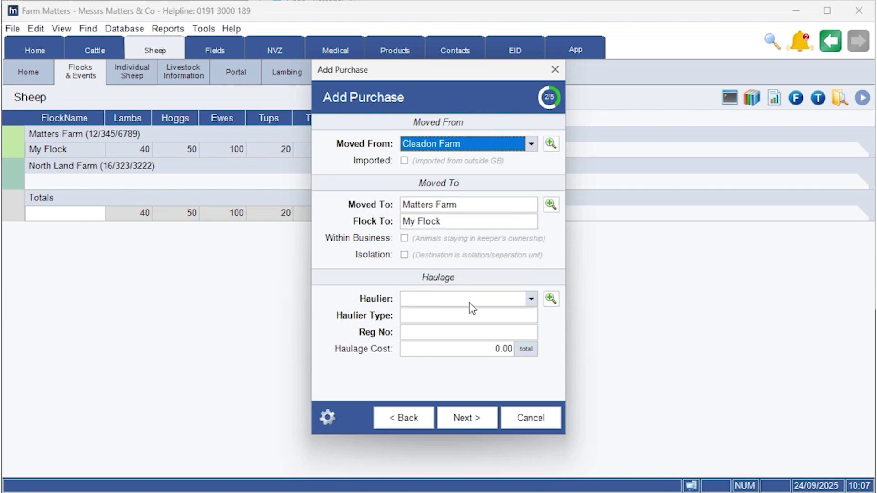
Fill in the haulier, the haulier type Departure Keeper and the vehicle registration, and continue to the tag entry page
{"action": "left_click", "coordinate": [442, 299]}
{"action": "left_click", "coordinate": [431, 314]}
{"action": "left_click", "coordinate": [431, 316]}
{"action": "left_click", "coordinate": [434, 331]}
{"action": "left_click", "coordinate": [433, 348]}
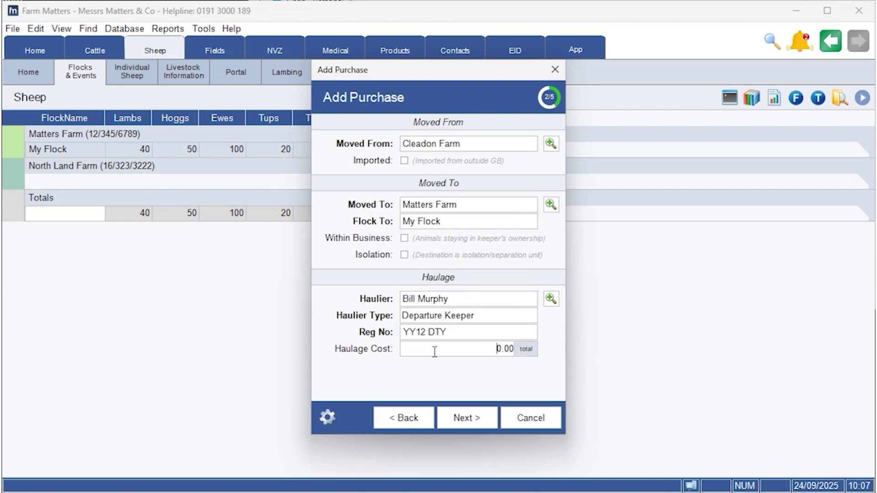
{"action": "left_click", "coordinate": [468, 419]}
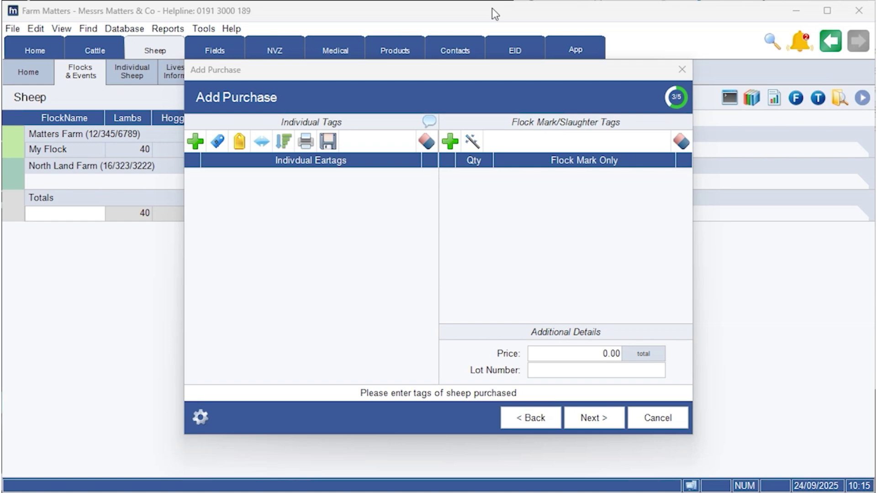
{"action": "left_click", "coordinate": [197, 142]}
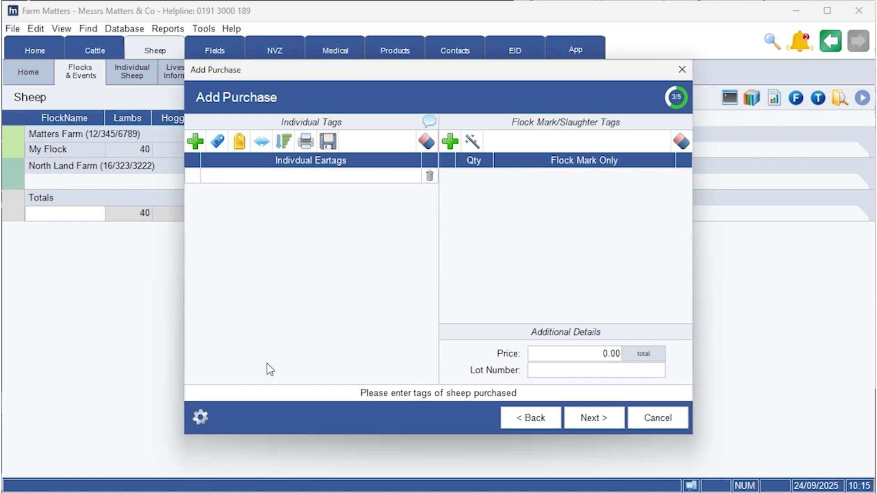
{"action": "type", "text": "UK012345600738"}
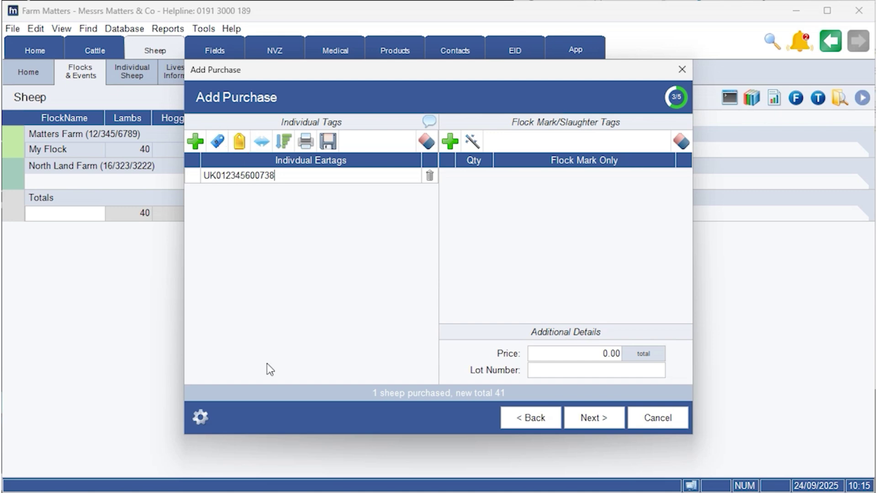
Import individual eartags from the CSV Test1 file on the desktop, clearing the current list of animals
{"action": "left_click", "coordinate": [237, 141]}
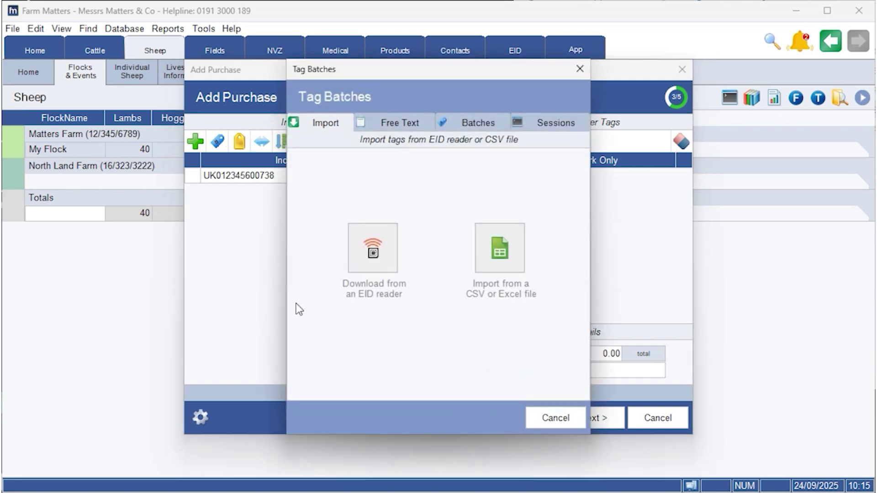
{"action": "left_click", "coordinate": [506, 266]}
{"action": "left_click", "coordinate": [262, 374]}
{"action": "left_click", "coordinate": [646, 417]}
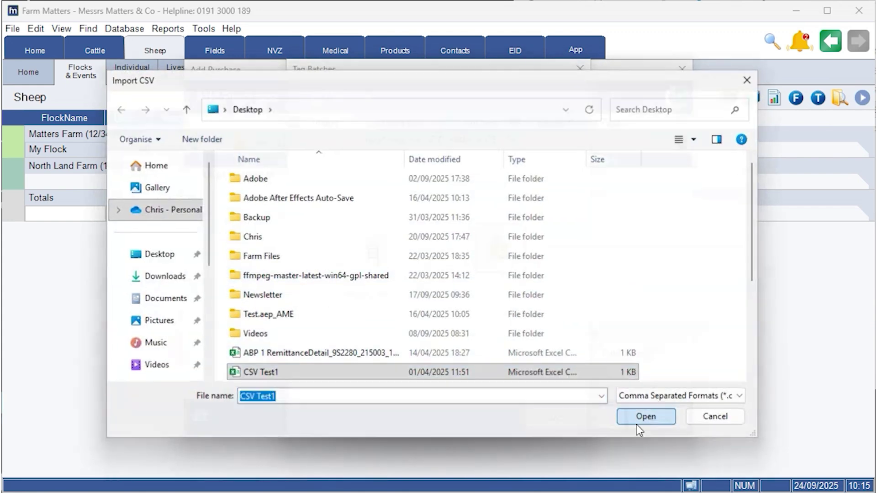
{"action": "left_click", "coordinate": [464, 432]}
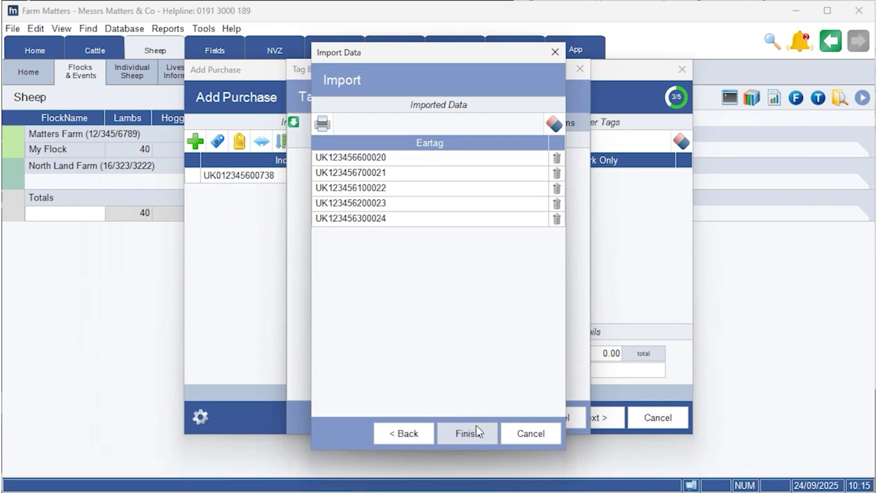
{"action": "left_click", "coordinate": [468, 433]}
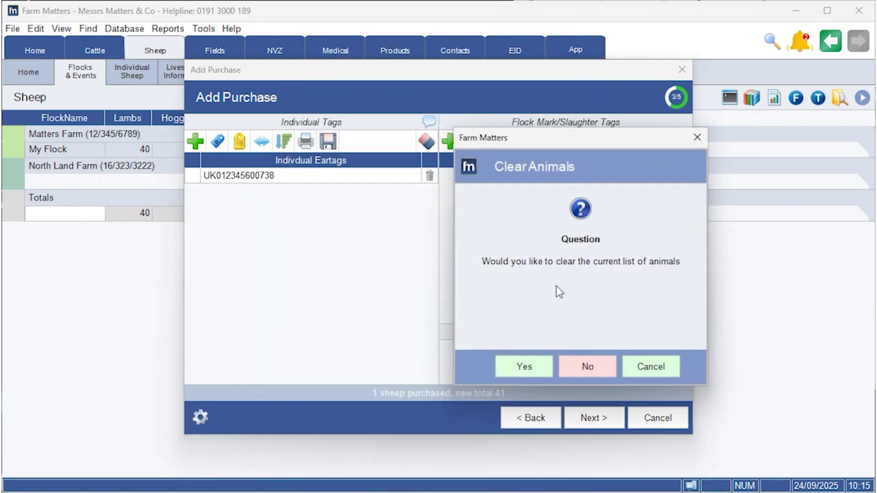
{"action": "left_click", "coordinate": [517, 364]}
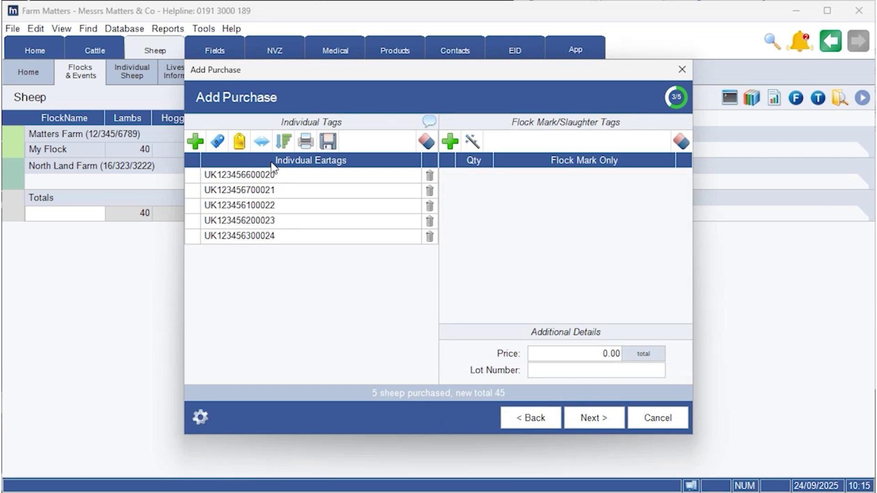
Load the individual eartags from the Prize Blues animal batch, clearing the current list of animals
{"action": "left_click", "coordinate": [239, 142]}
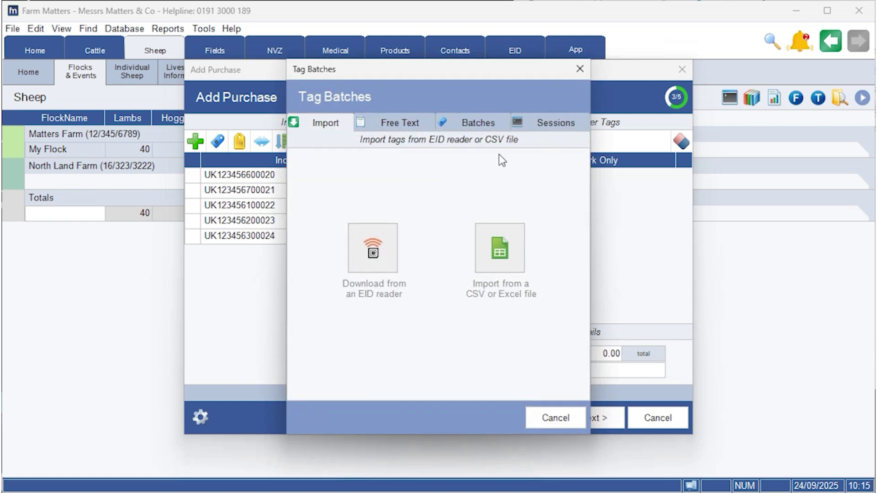
{"action": "left_click", "coordinate": [481, 125]}
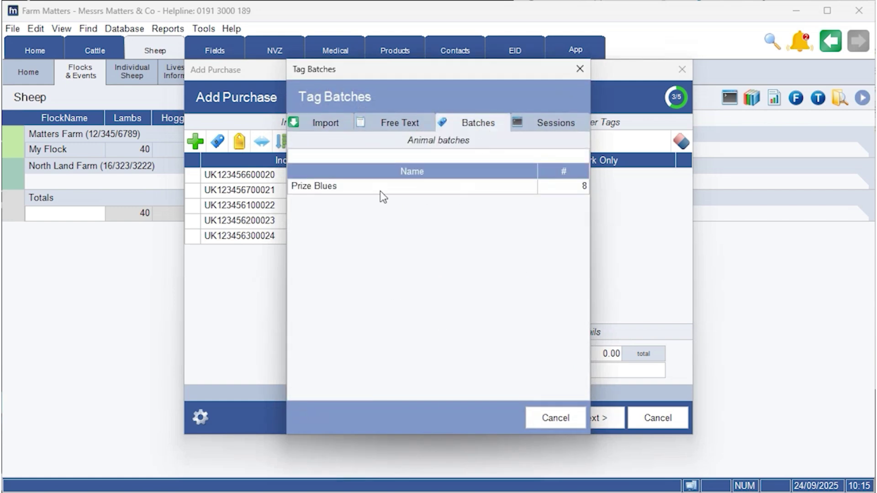
{"action": "double_click", "coordinate": [365, 187]}
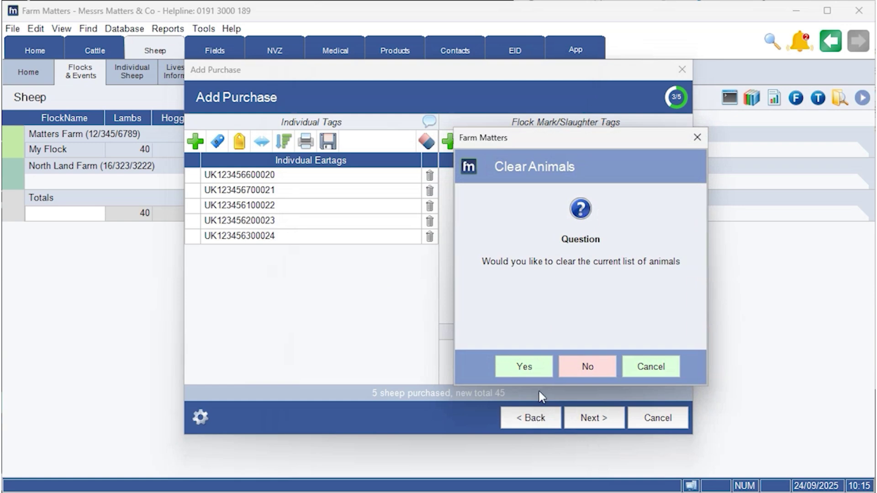
{"action": "left_click", "coordinate": [524, 364]}
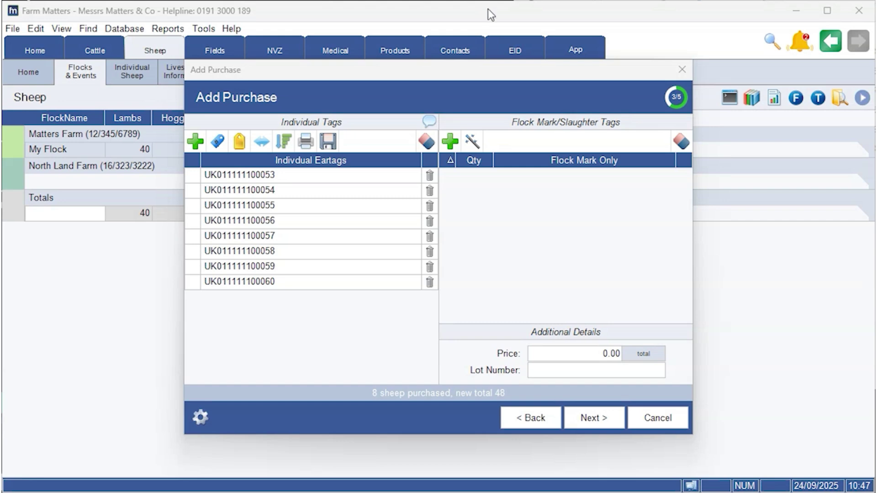
Add a flock mark entry with quantity 11 and flock mark UK063783 to the purchase
{"action": "left_click", "coordinate": [450, 141]}
{"action": "type", "text": "11"}
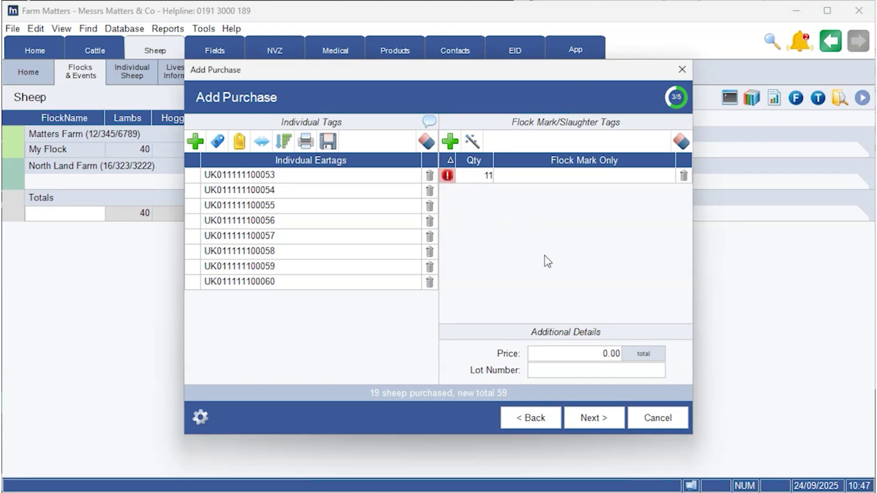
{"action": "left_click", "coordinate": [547, 175]}
{"action": "type", "text": "UK063783"}
{"action": "left_click", "coordinate": [378, 283]}
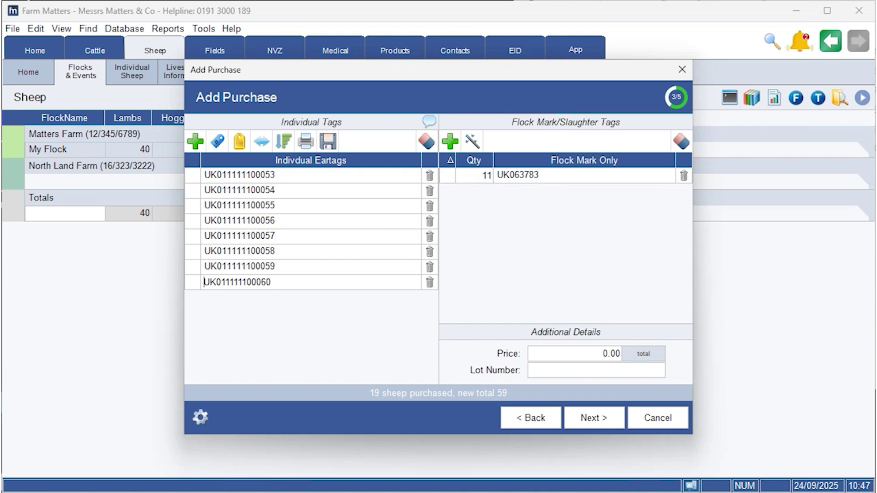
Leave the notes blank and finish the purchase without electronic reporting or a printed movement document
{"action": "left_click", "coordinate": [576, 415]}
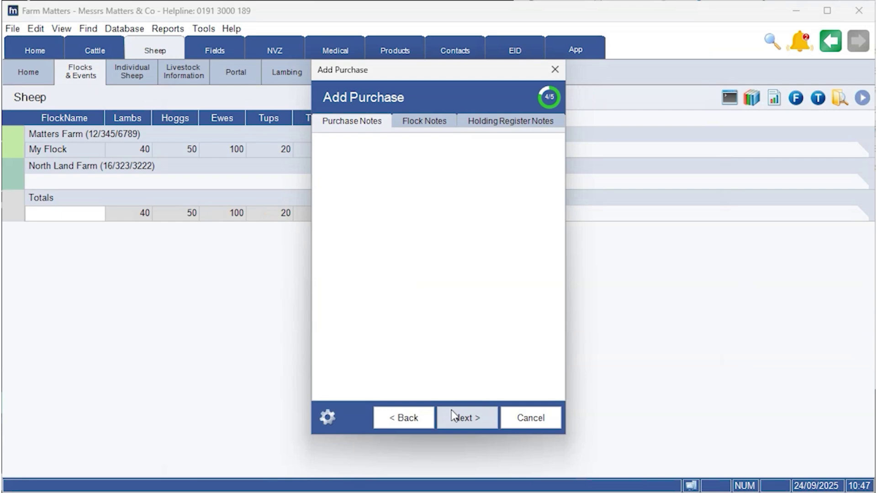
{"action": "left_click", "coordinate": [462, 416]}
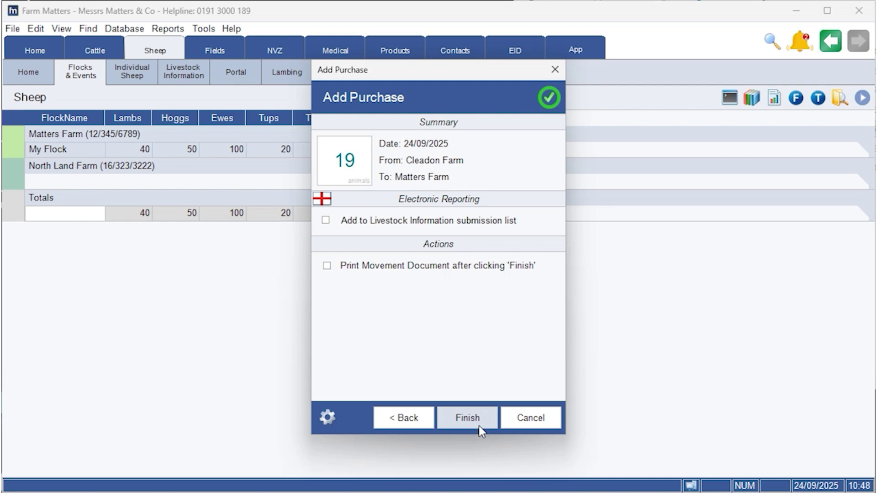
{"action": "left_click", "coordinate": [479, 426]}
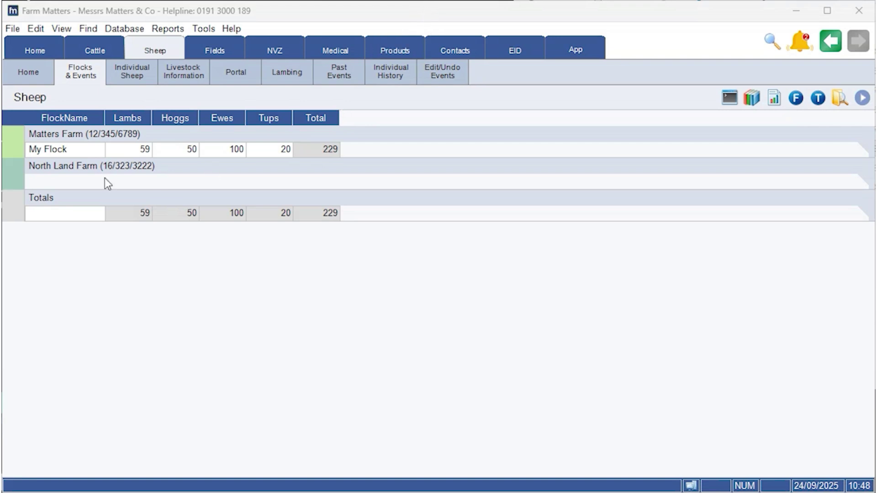
Start another purchase event for My Flock and open the purchase wizard's settings
{"action": "right_click", "coordinate": [76, 146]}
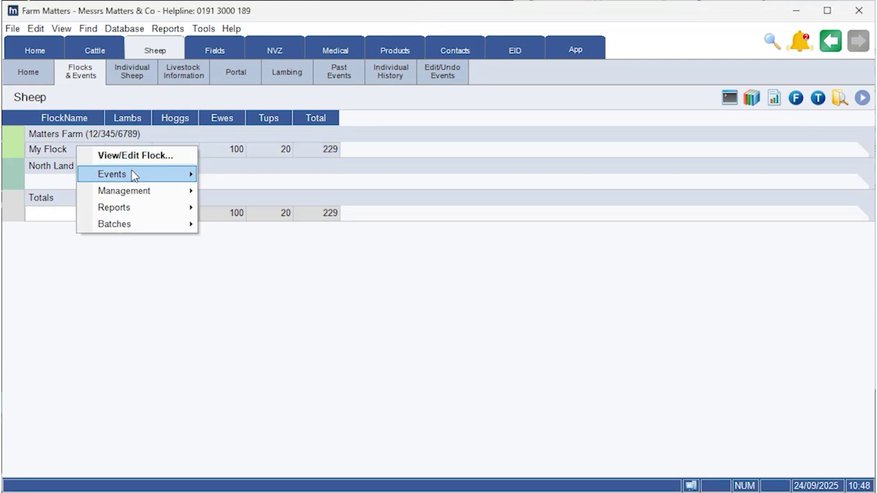
{"action": "mouse_move", "coordinate": [134, 176]}
{"action": "left_click", "coordinate": [210, 178]}
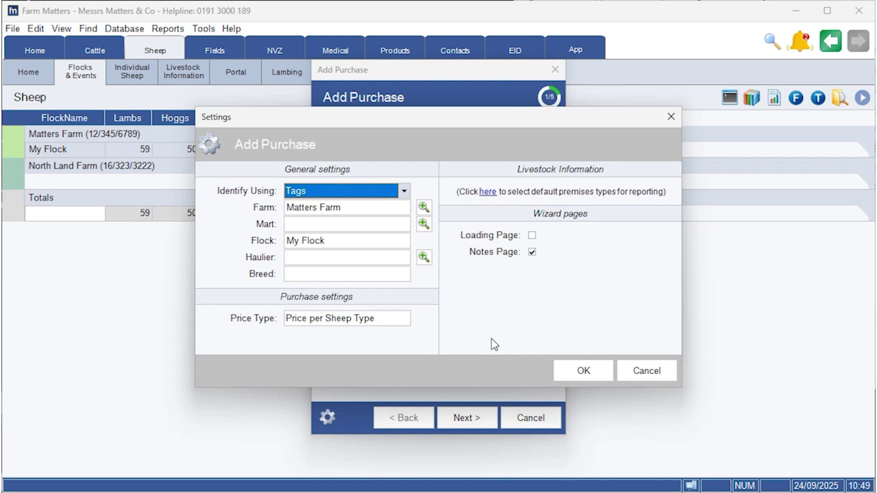
Review the choices for the default identification method, farm and mart, accept the wizard settings and cancel the new purchase
{"action": "left_click", "coordinate": [404, 191]}
{"action": "left_click", "coordinate": [404, 193]}
{"action": "left_click", "coordinate": [407, 209]}
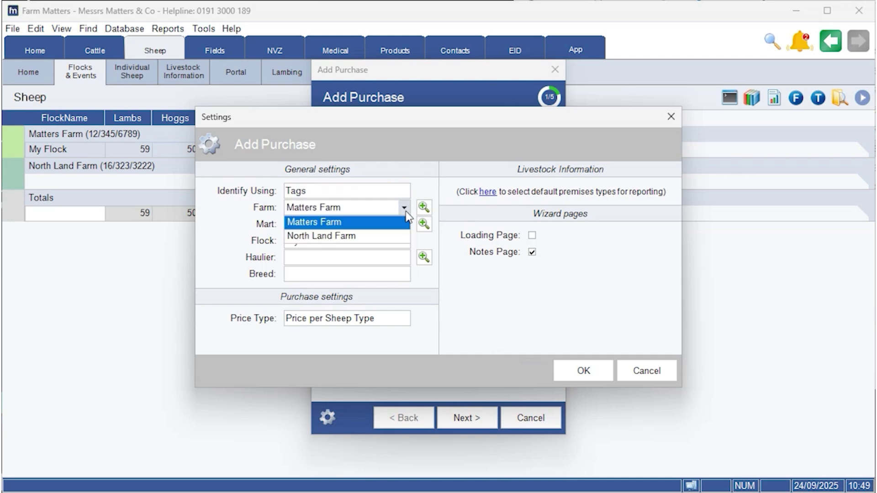
{"action": "left_click", "coordinate": [405, 211]}
{"action": "left_click", "coordinate": [402, 229]}
{"action": "left_click", "coordinate": [404, 230]}
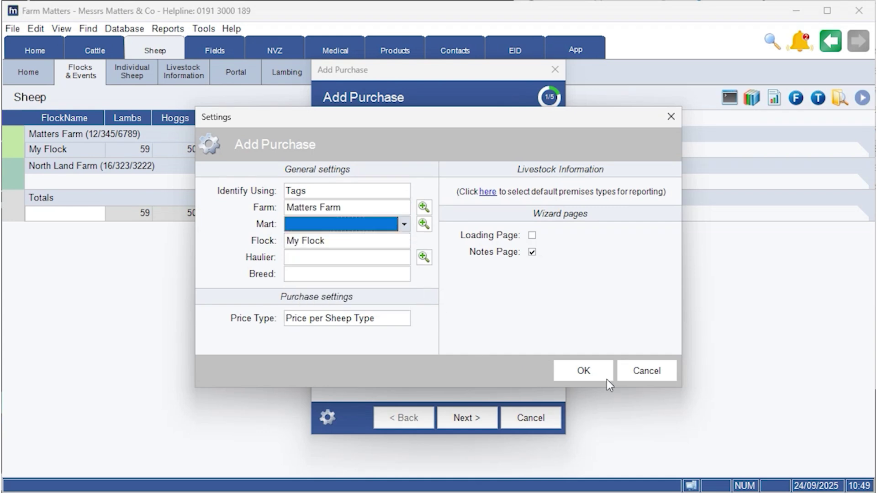
{"action": "left_click", "coordinate": [589, 370]}
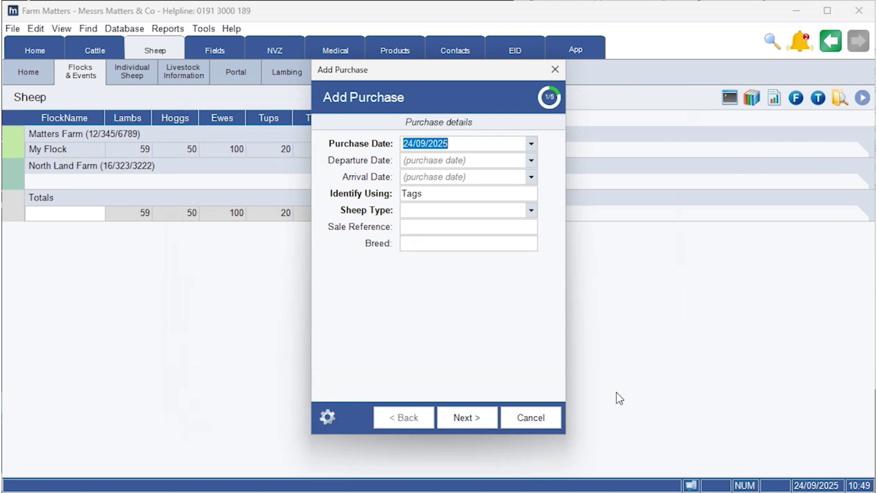
{"action": "left_click", "coordinate": [529, 418]}
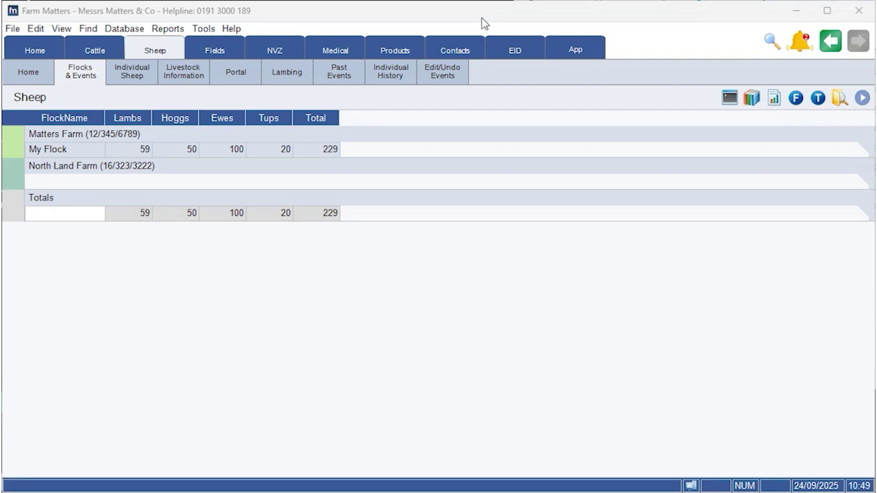
List the past sheep purchases and view the details of the 24/09/2025 lambs purchase, closing it without saving
{"action": "left_click", "coordinate": [348, 75]}
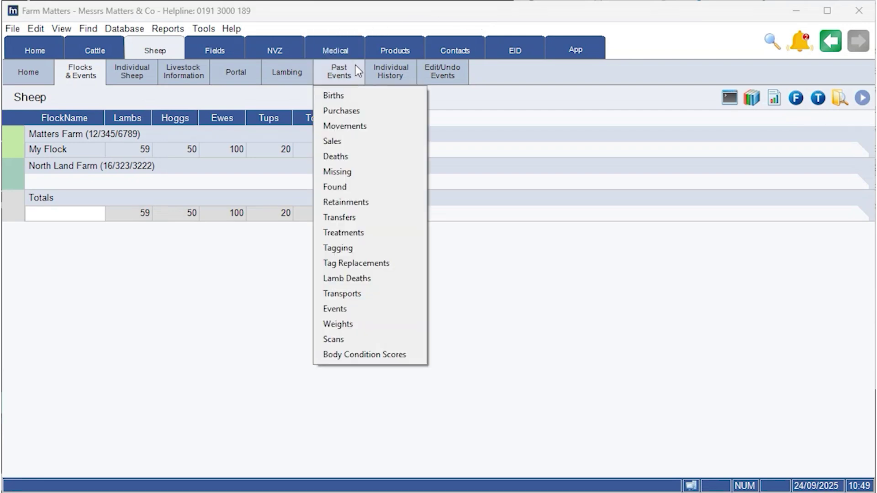
{"action": "left_click", "coordinate": [350, 115]}
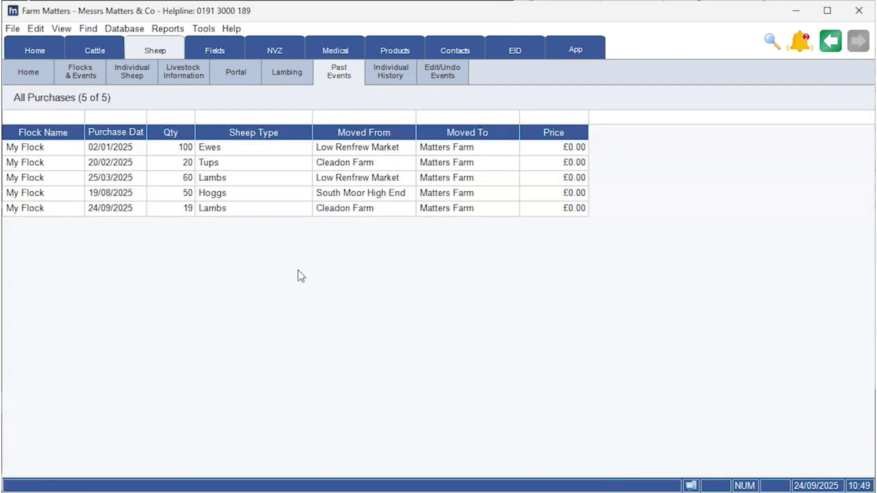
{"action": "right_click", "coordinate": [238, 216]}
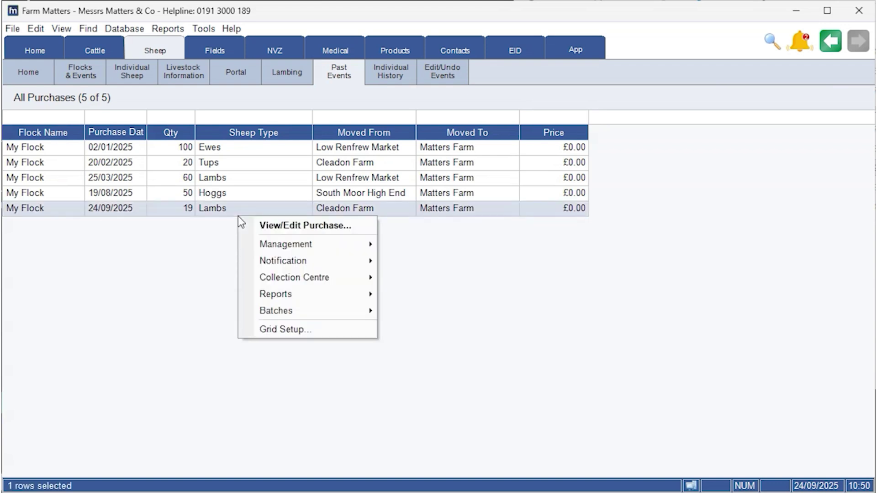
{"action": "left_click", "coordinate": [330, 225]}
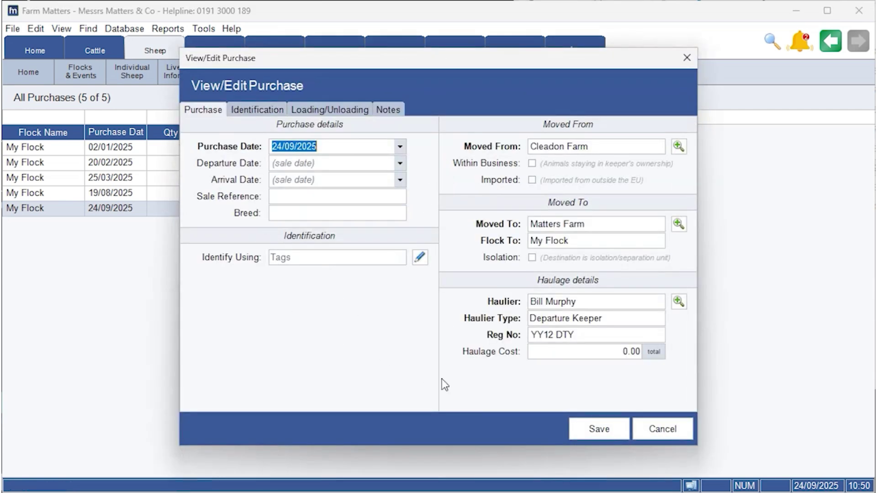
{"action": "left_click", "coordinate": [668, 430]}
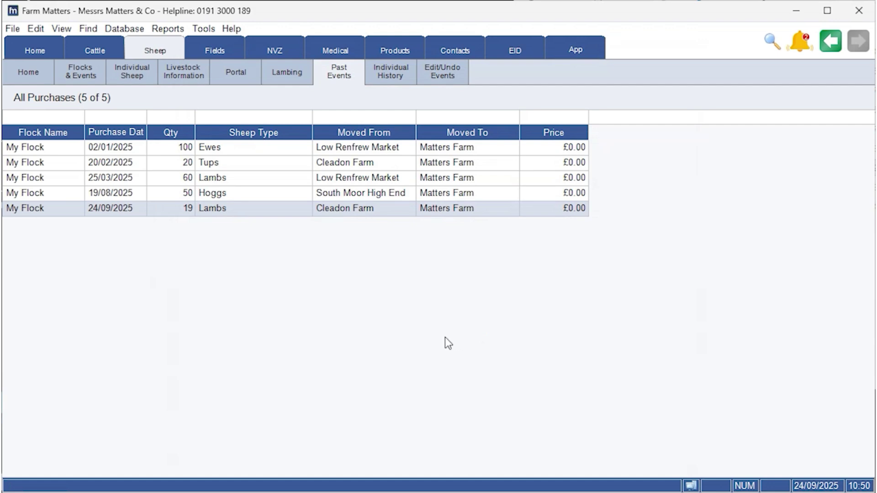
Delete the 24/09/2025 lambs purchase from the past purchases, confirming the permanent deletion
{"action": "right_click", "coordinate": [236, 210]}
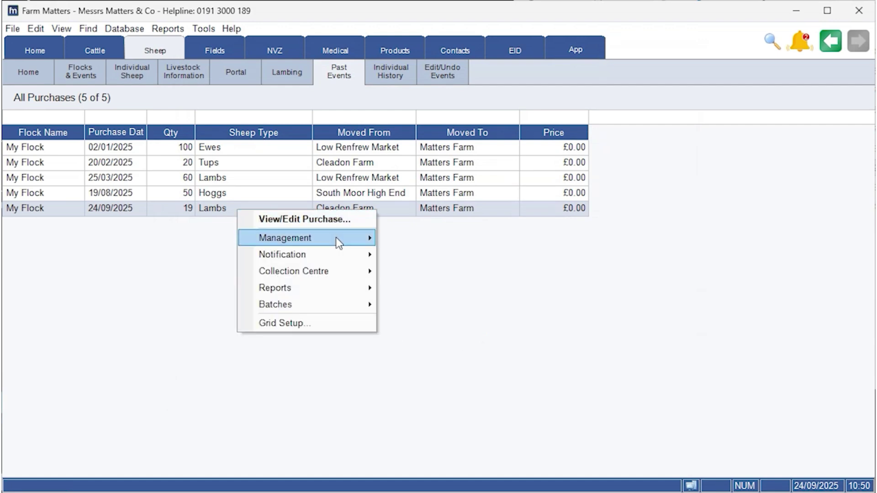
{"action": "mouse_move", "coordinate": [337, 238]}
{"action": "left_click", "coordinate": [430, 239]}
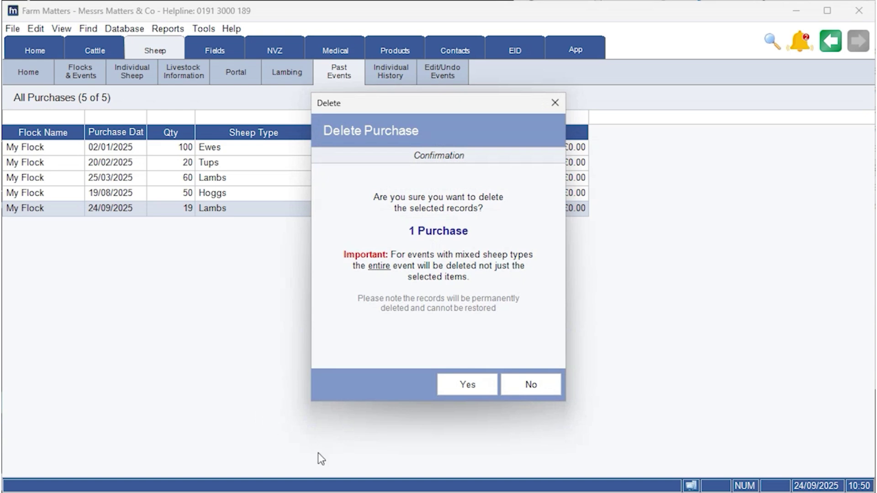
{"action": "left_click", "coordinate": [468, 385]}
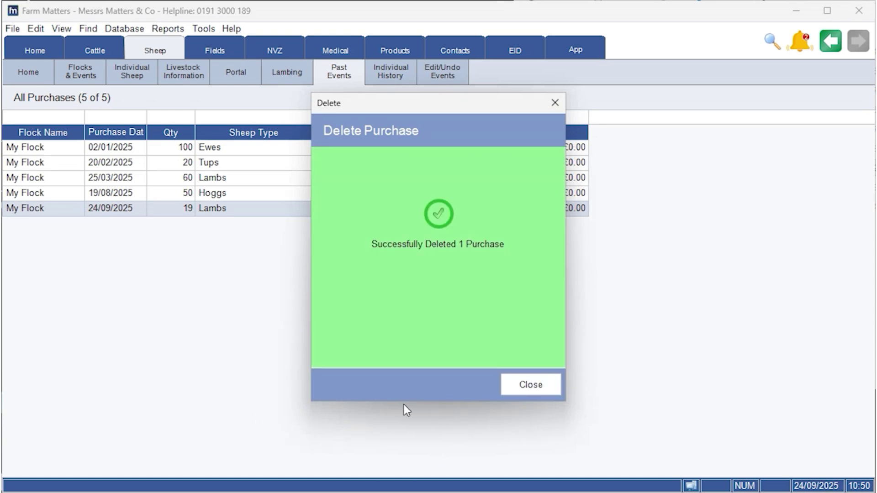
{"action": "left_click", "coordinate": [531, 384]}
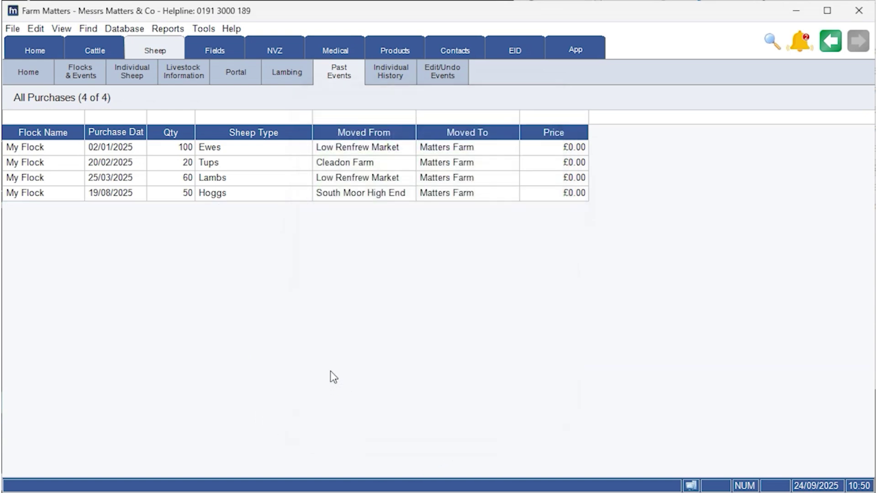